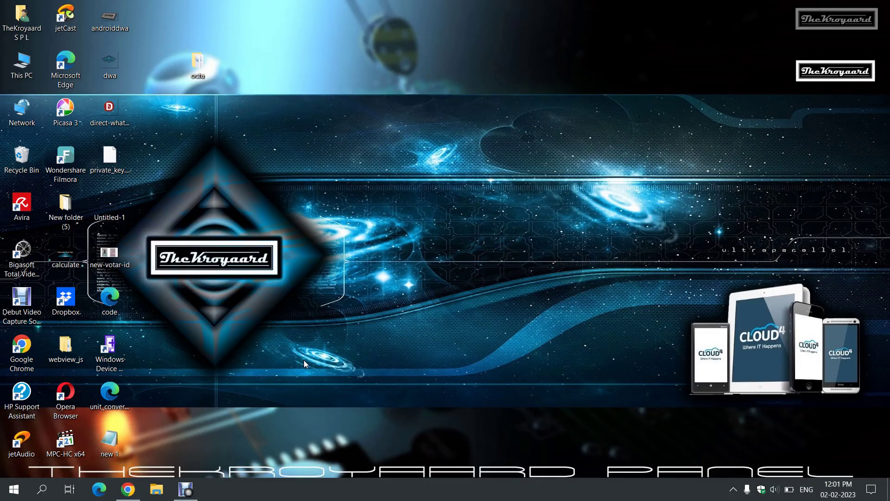
Step: Refresh the desktop and open the user folder
right_click(363, 190)
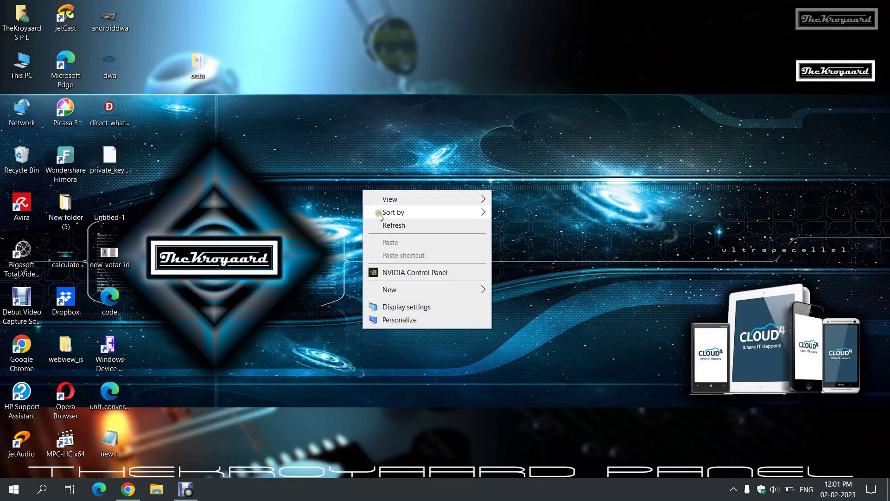
left_click(391, 224)
left_click(33, 37)
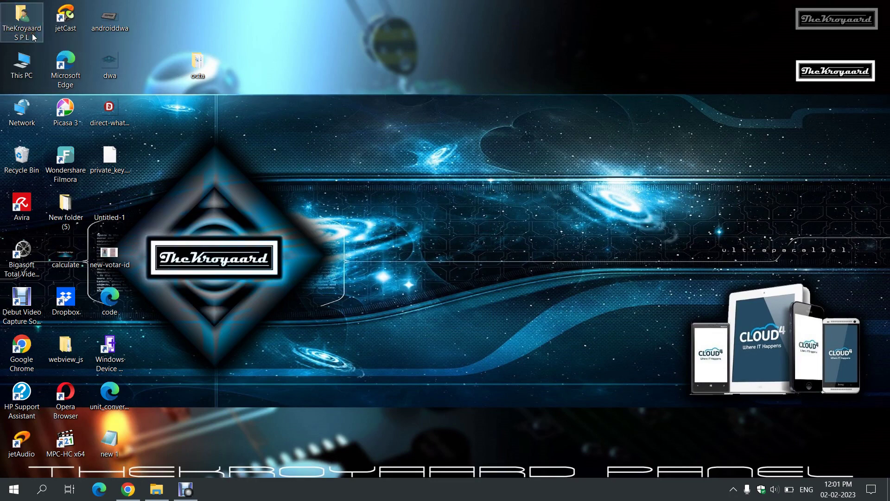
double_click(34, 38)
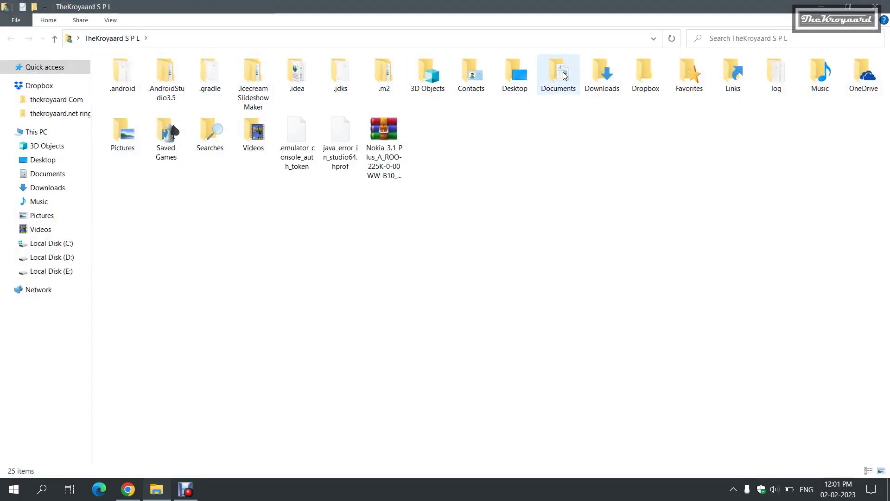
Step: Open the 'worker sheet 1' workbook from the Downloads folder
double_click(603, 76)
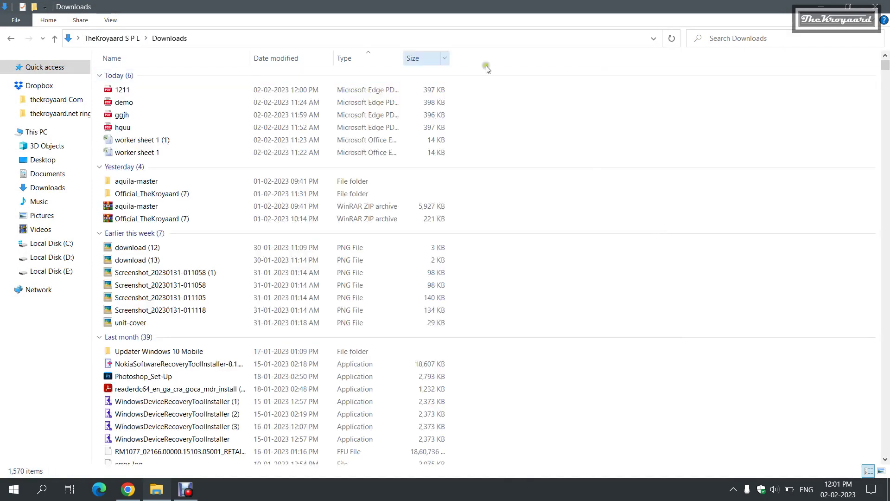
left_click(131, 149)
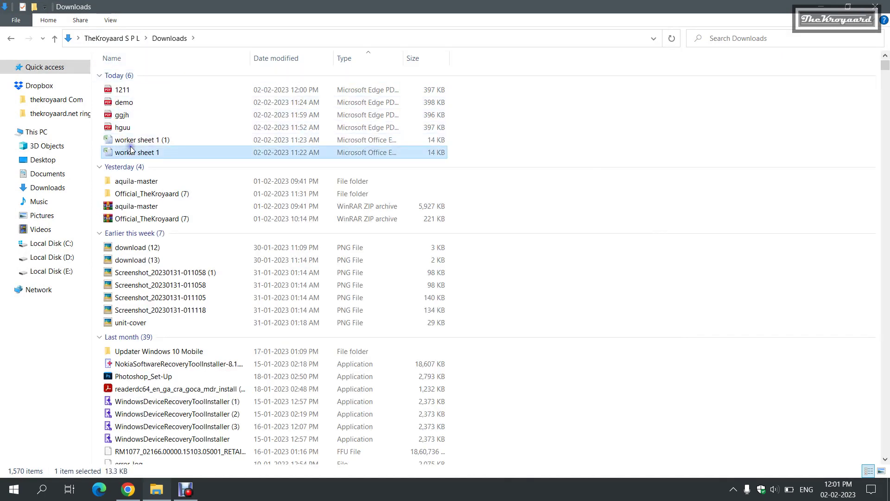
right_click(130, 147)
left_click(154, 158)
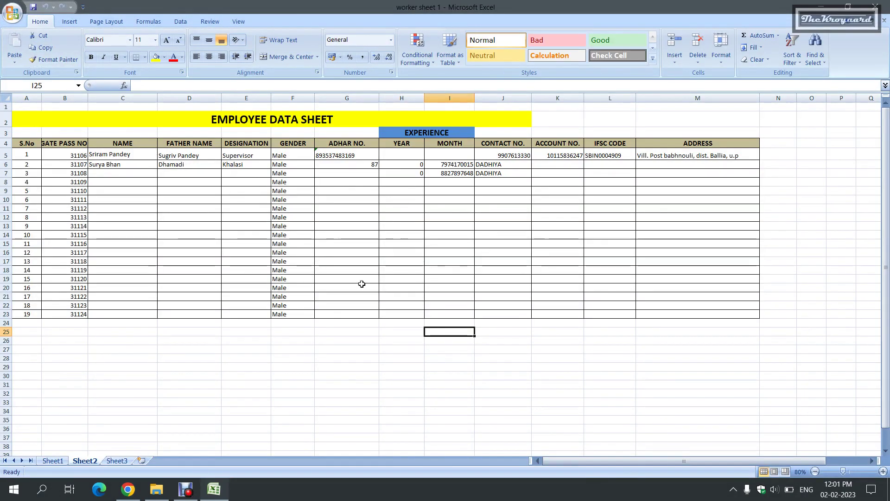
Step: Preview the employee sheet's printout, which spans 3 pages, then close the preview
left_click(22, 9)
mouse_move(35, 139)
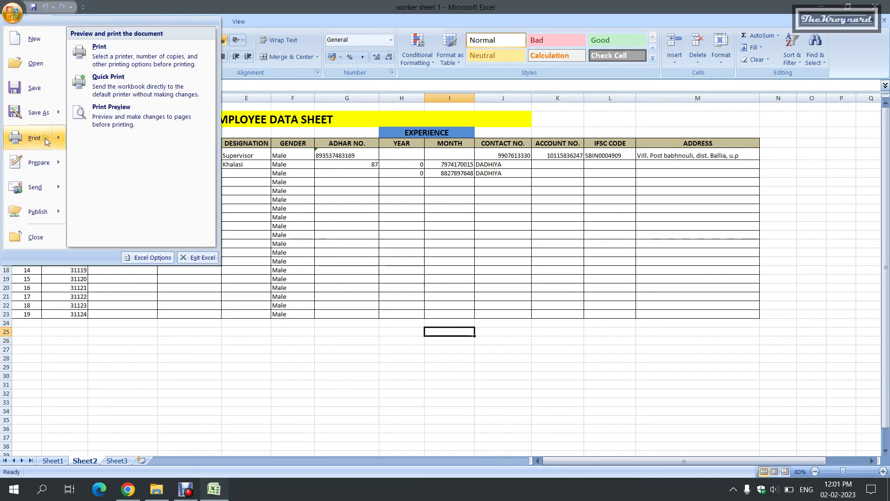
left_click(140, 60)
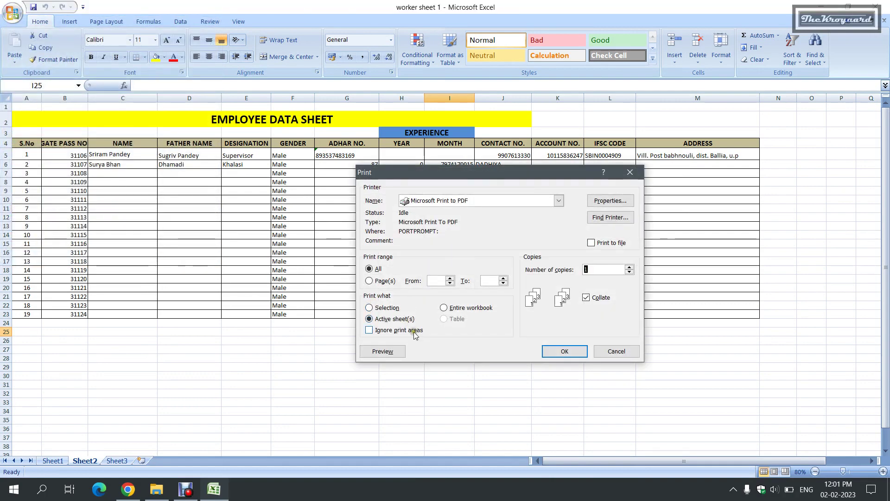
left_click(383, 351)
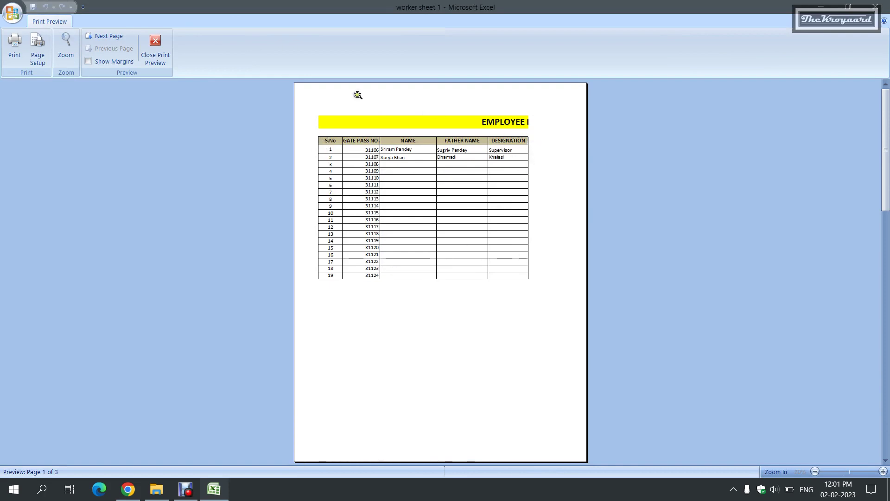
left_click(166, 60)
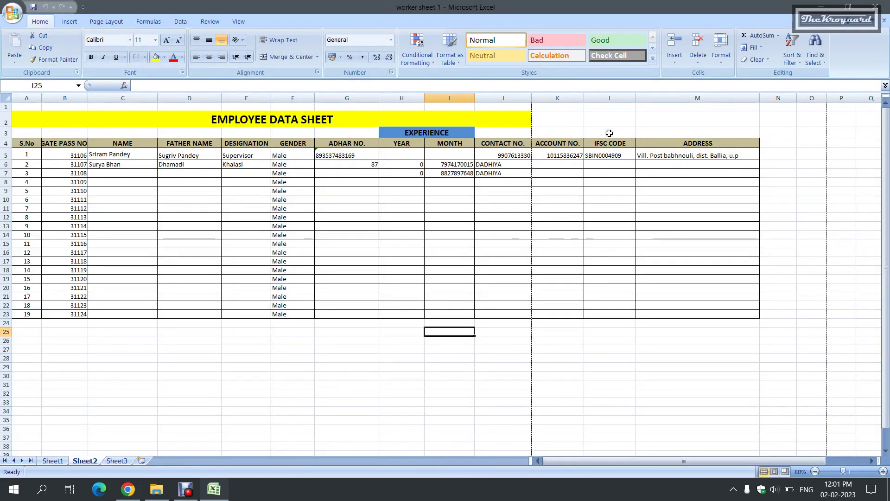
Step: Select the employee table from A1 to M23
left_click(587, 291)
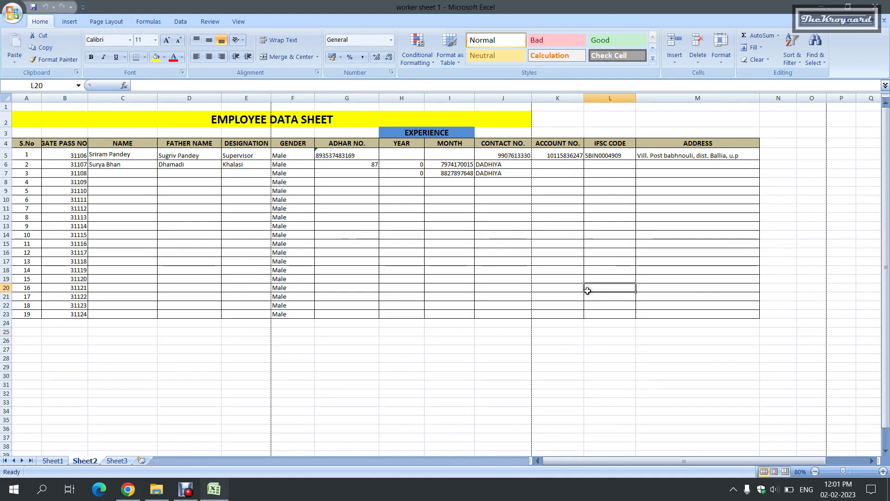
left_click(733, 315)
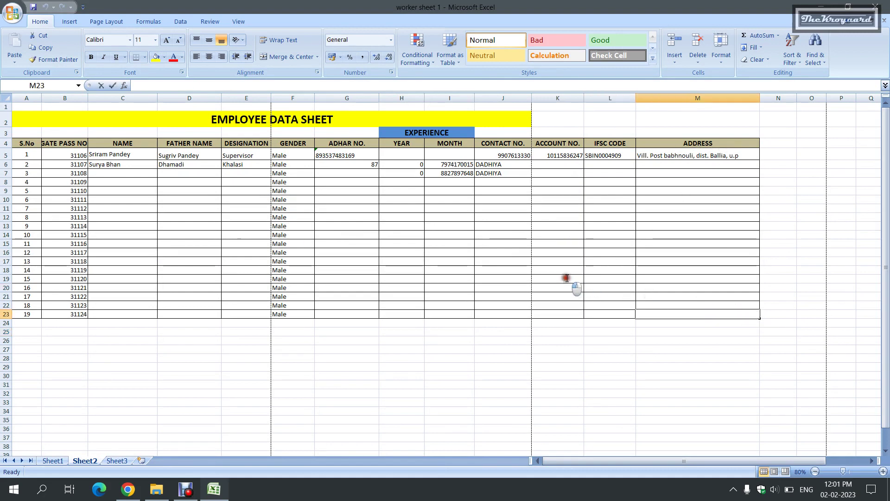
left_click(752, 317)
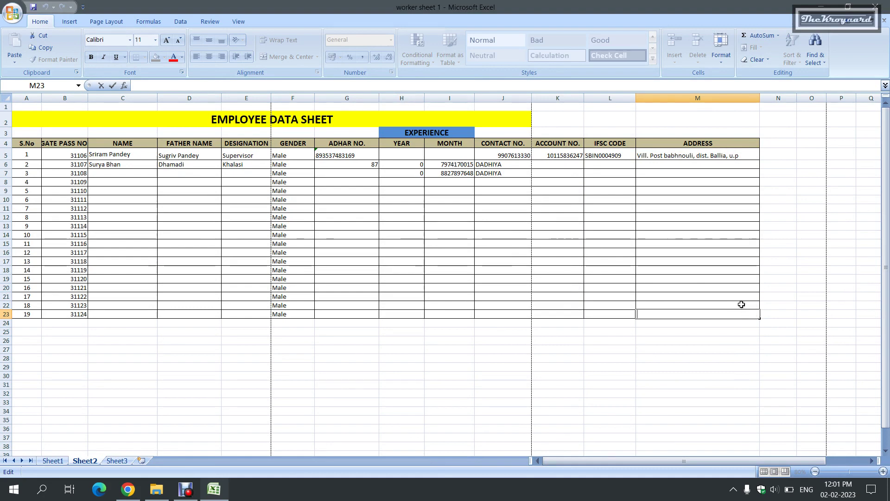
left_click(769, 324)
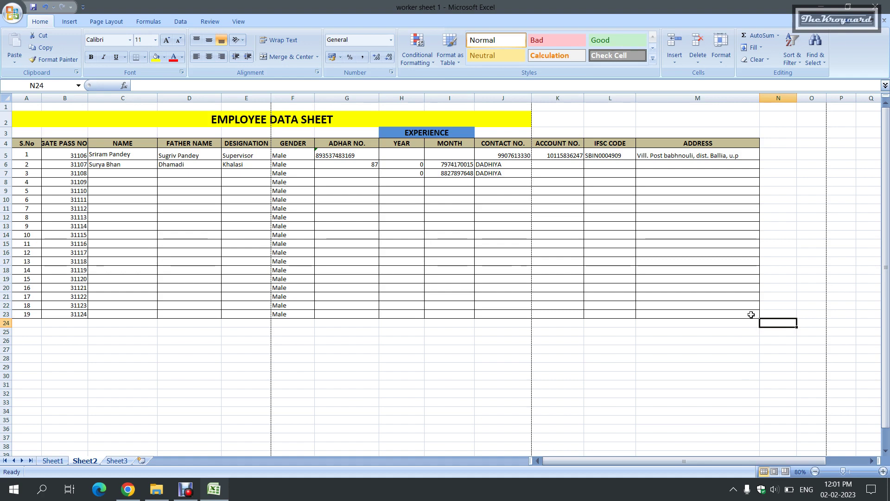
left_click(751, 314)
left_click_drag(751, 315, 137, 156)
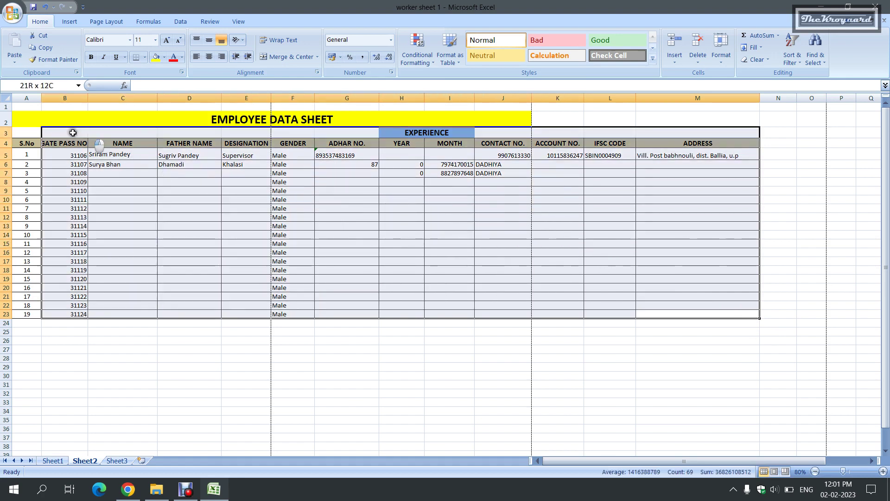
left_click_drag(137, 156, 15, 108)
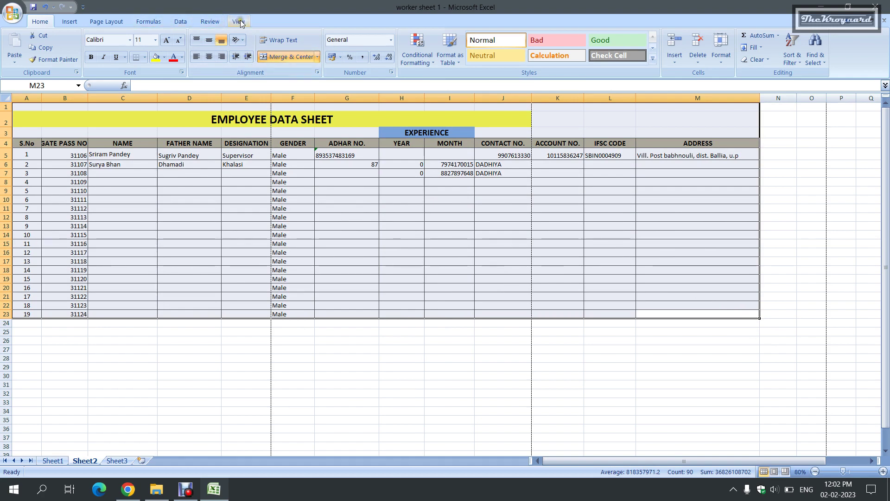
Step: Set the selected range A1:M23 as the print area from Page Layout
left_click(128, 23)
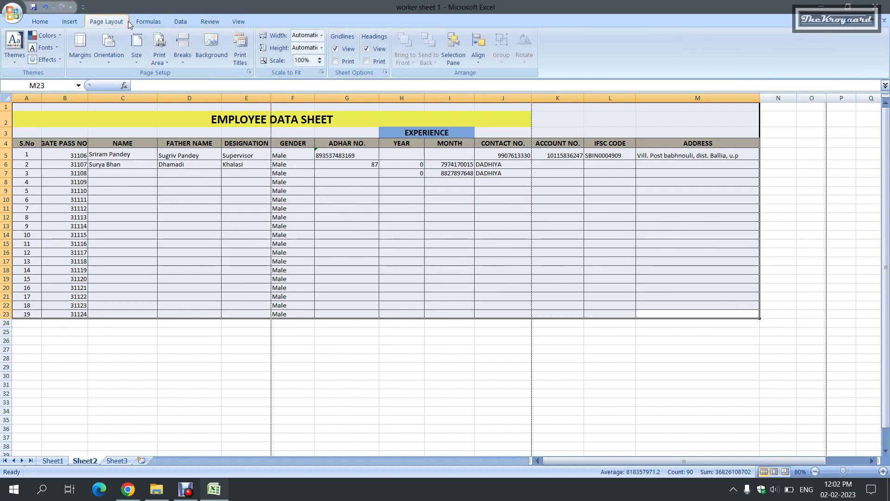
left_click(167, 66)
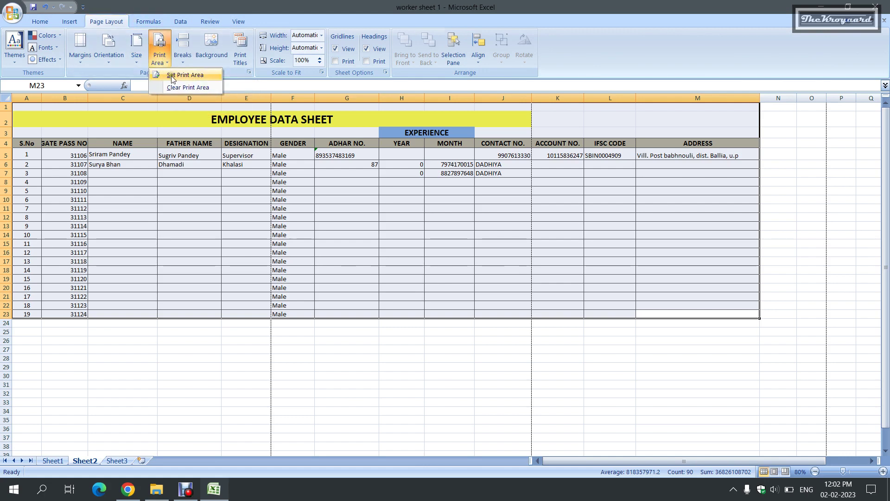
left_click(172, 76)
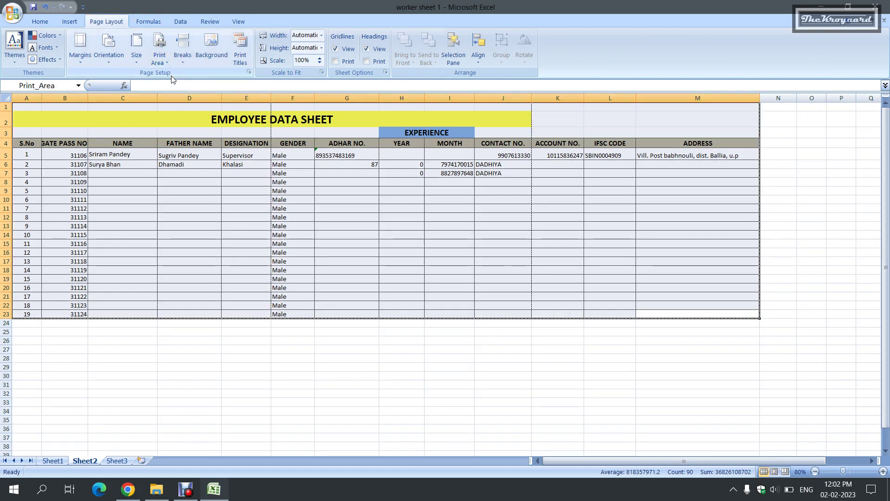
Step: In Page Setup, choose Over-then-down order, fit to 1x1 pages, A4 landscape, then preview
left_click(240, 58)
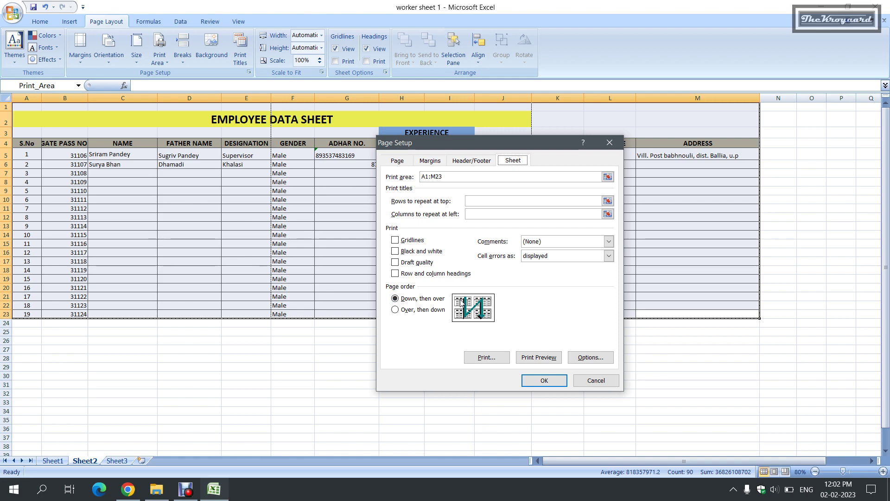
left_click(401, 310)
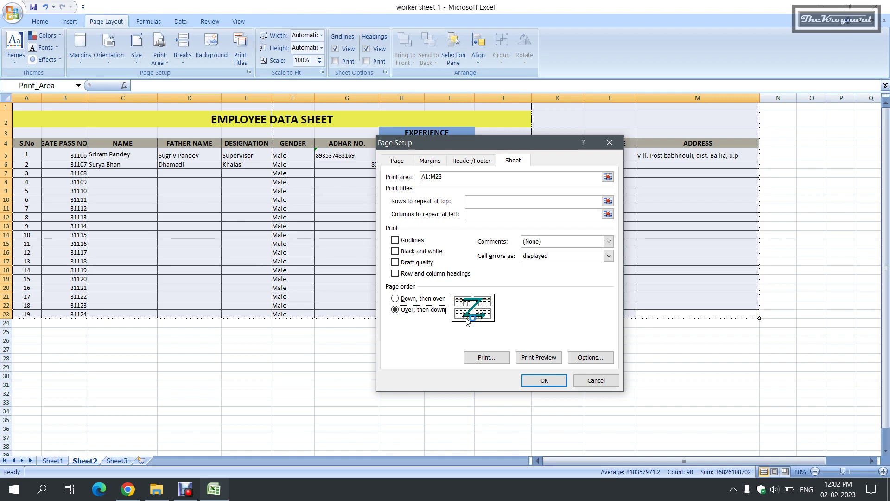
left_click(397, 160)
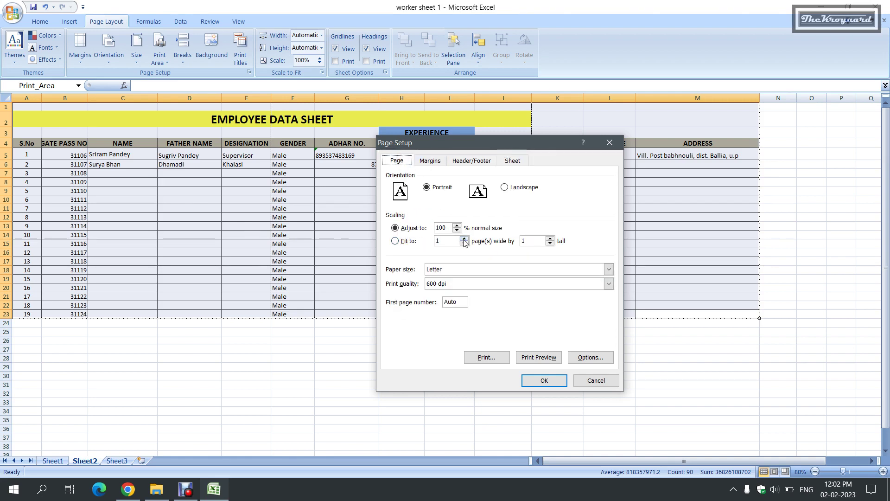
left_click(403, 242)
left_click(435, 268)
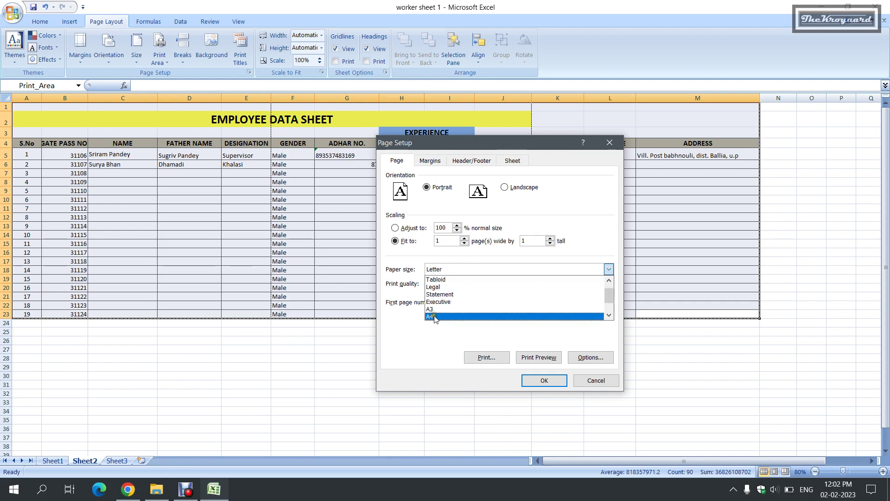
left_click(435, 316)
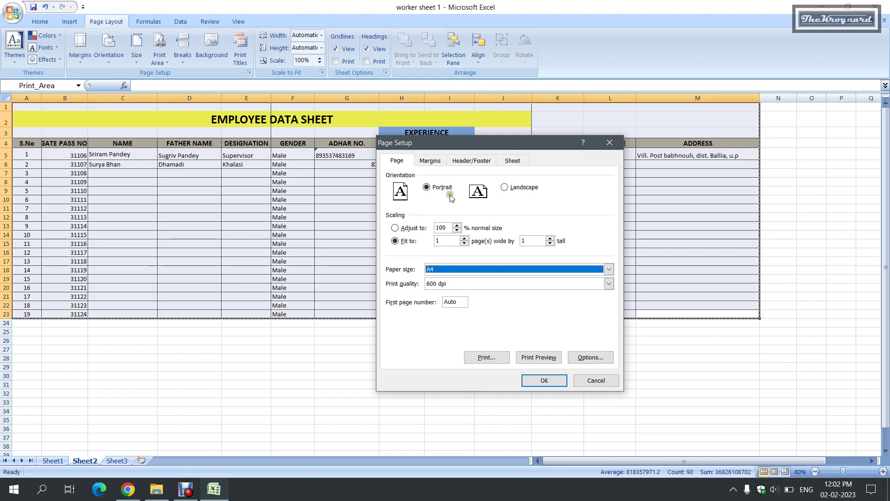
left_click(503, 187)
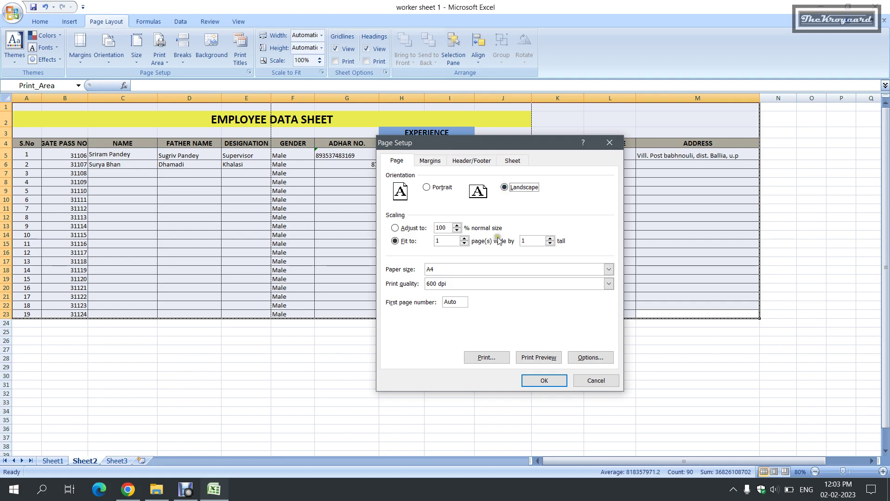
left_click(528, 362)
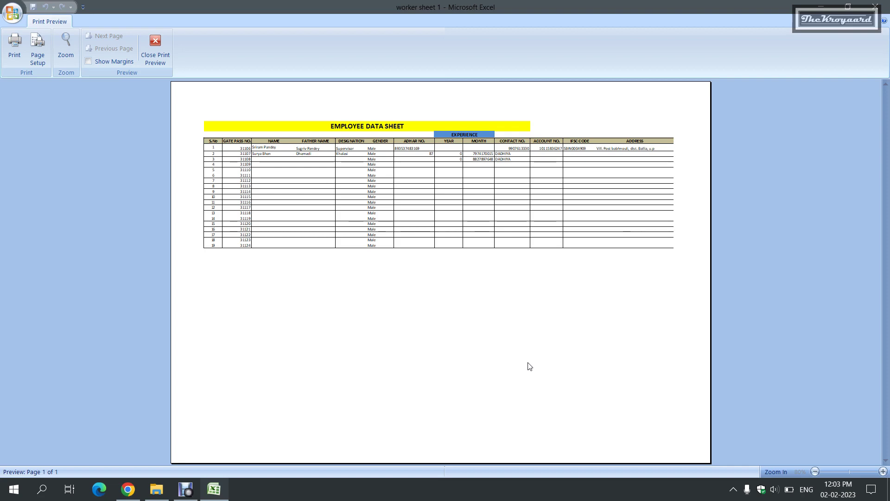
Step: Print the one-page preview to a PDF saved as 'deotijfdfhh'
left_click(14, 57)
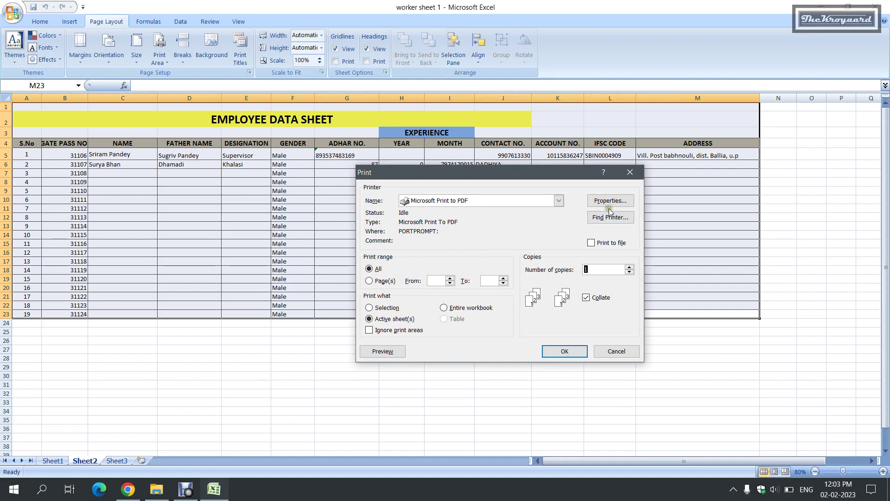
left_click(565, 352)
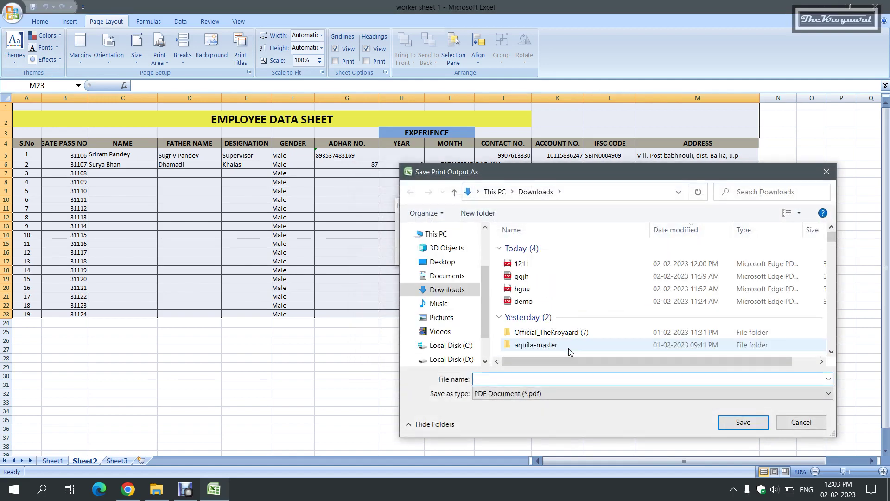
type("deo")
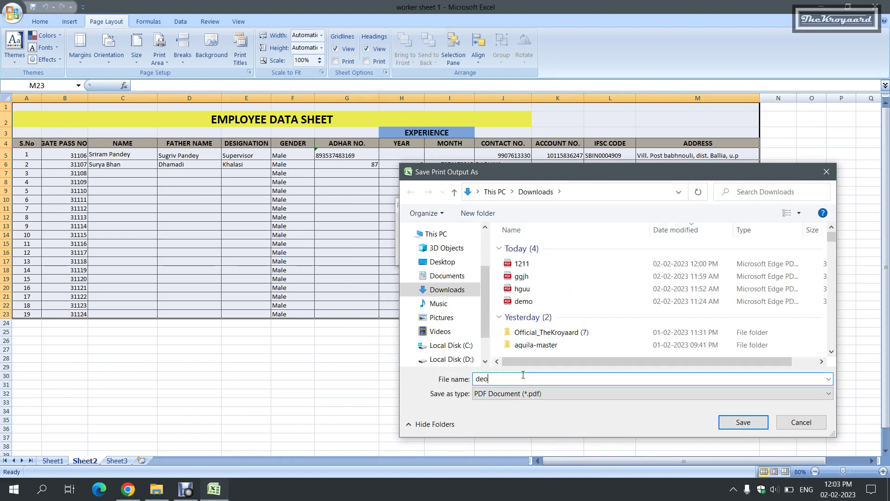
type("tijfdfhh")
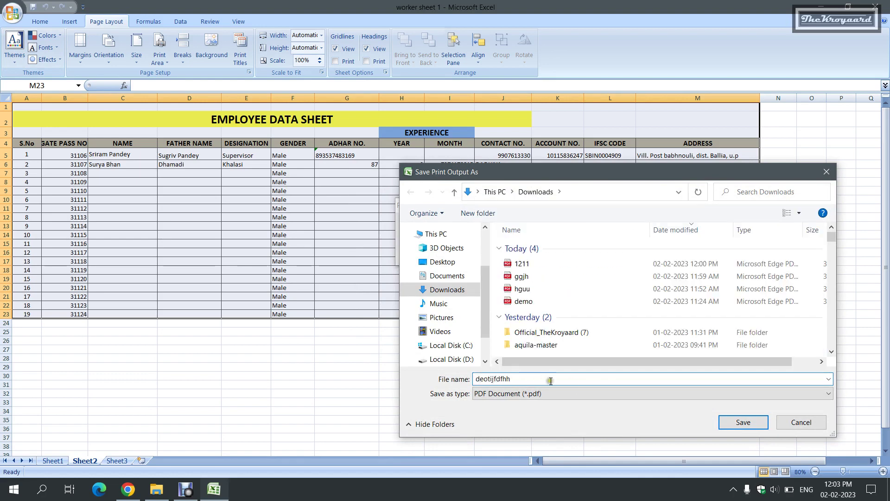
left_click(735, 417)
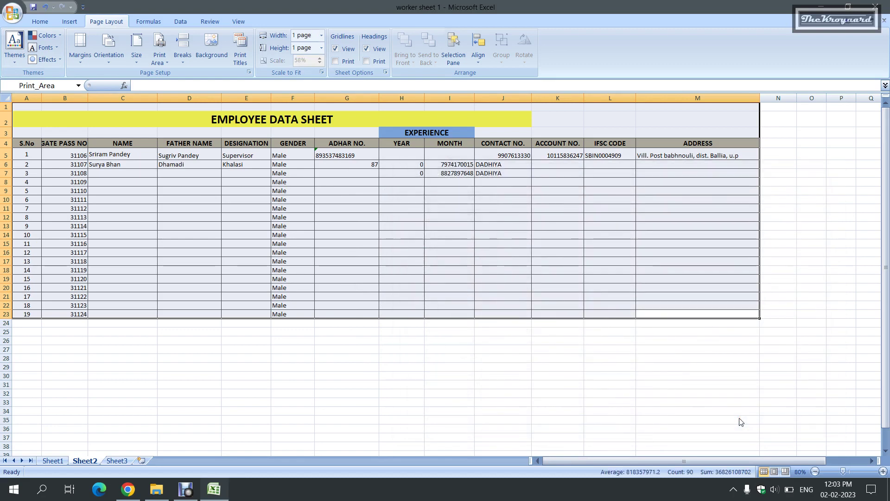
left_click(157, 489)
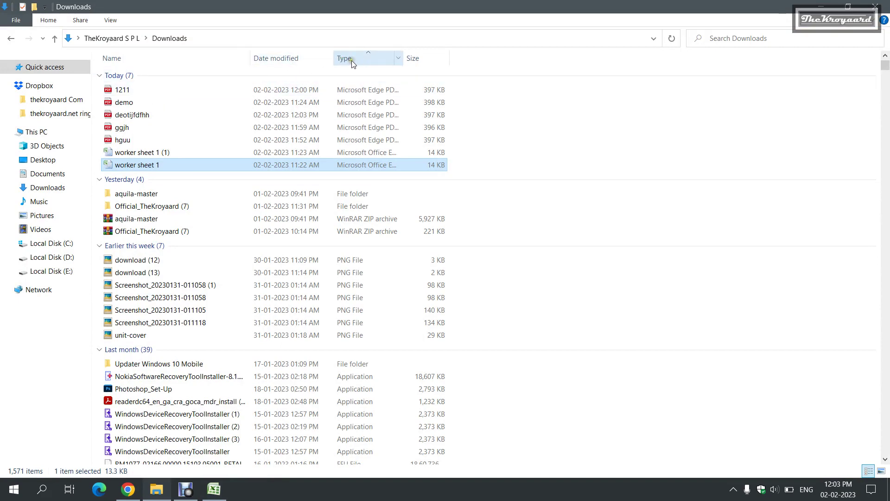
Step: Refresh the Downloads list and open the deotijfdfhh PDF
right_click(499, 103)
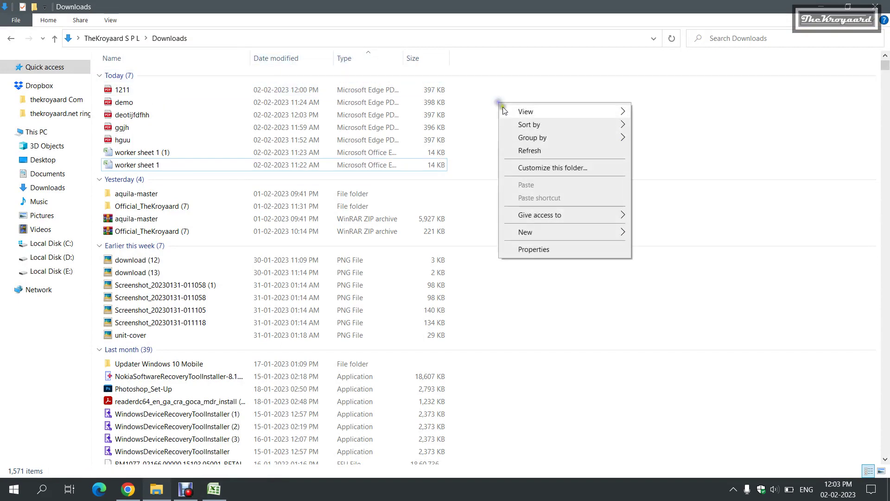
left_click(536, 151)
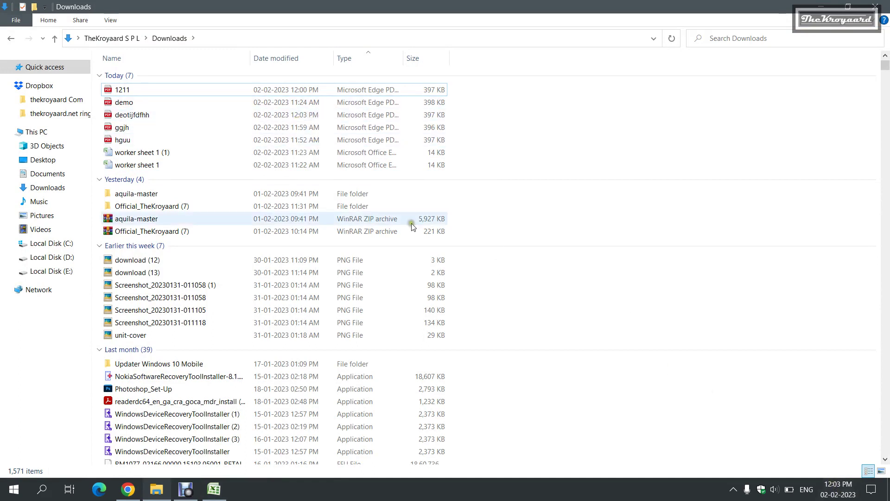
double_click(132, 115)
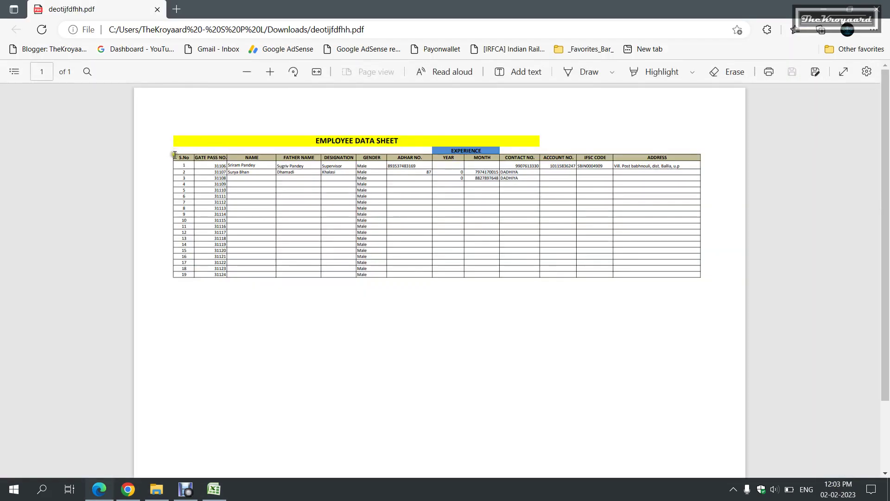
Step: Select some table text in the one-page PDF, then close Edge to return to Excel
mouse_move(178, 156)
left_mouse_down()
mouse_move(529, 216)
mouse_move(704, 274)
left_mouse_up()
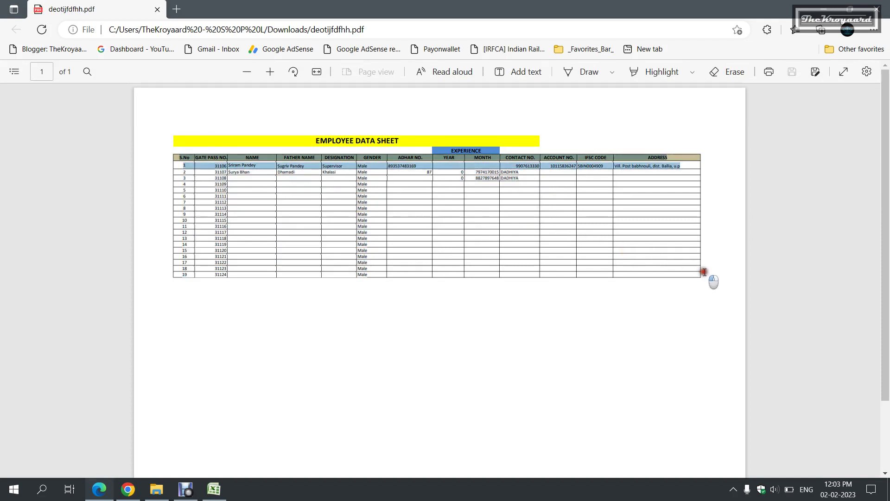
left_click(724, 251)
left_click(876, 9)
left_click(213, 489)
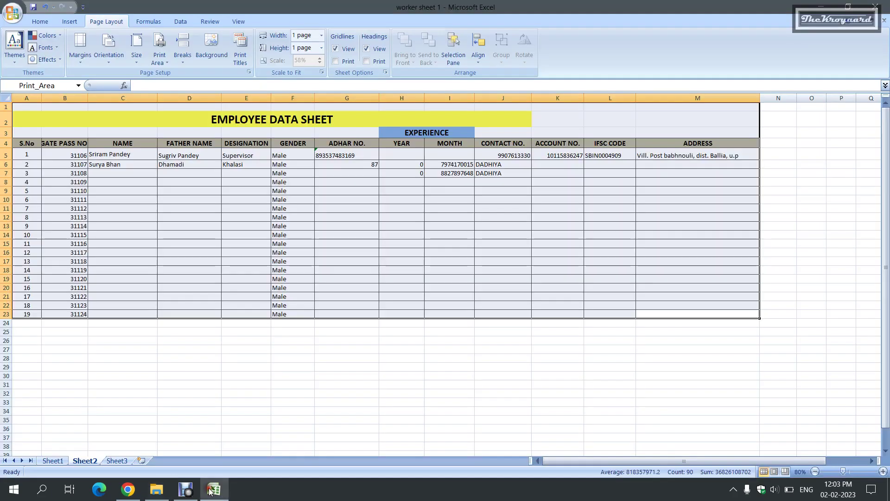
left_click(705, 164)
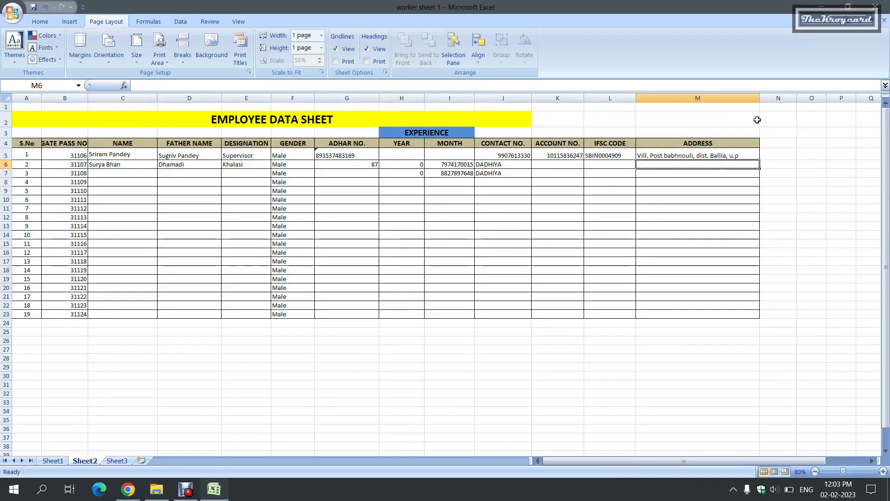
left_click_drag(757, 119, 718, 300)
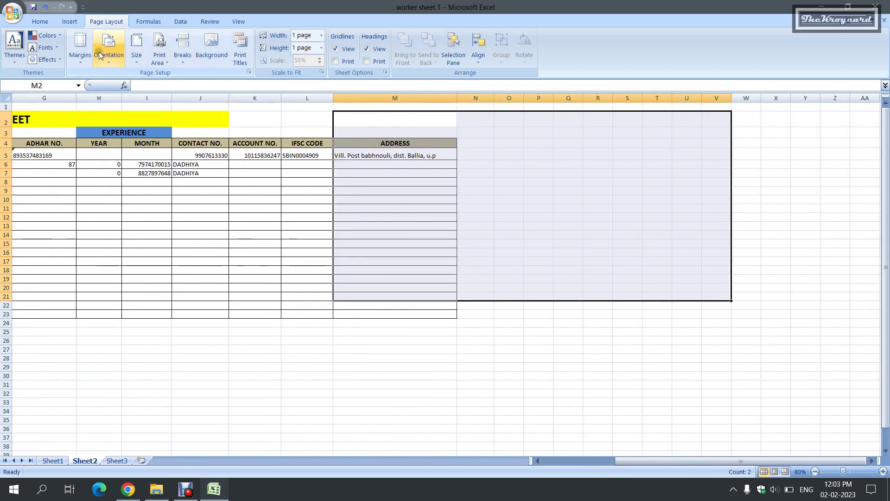
left_click(459, 288)
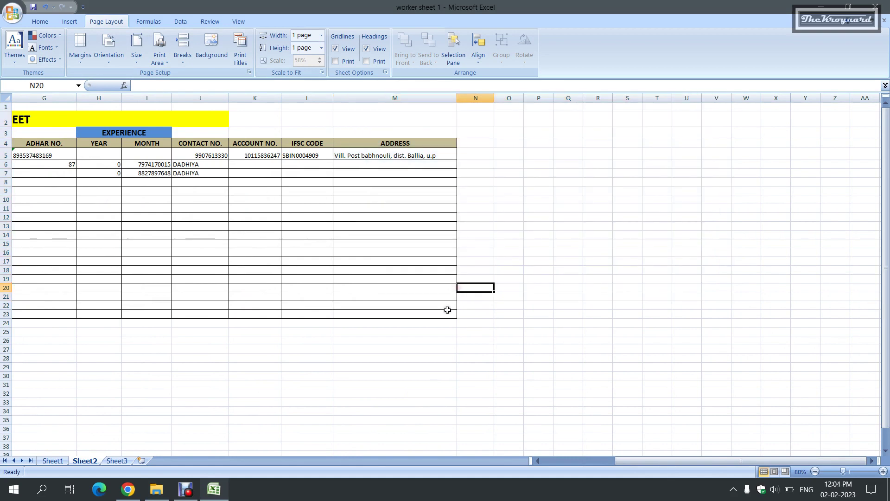
mouse_move(448, 310)
left_mouse_down()
mouse_move(2, 112)
mouse_move(10, 106)
left_mouse_up()
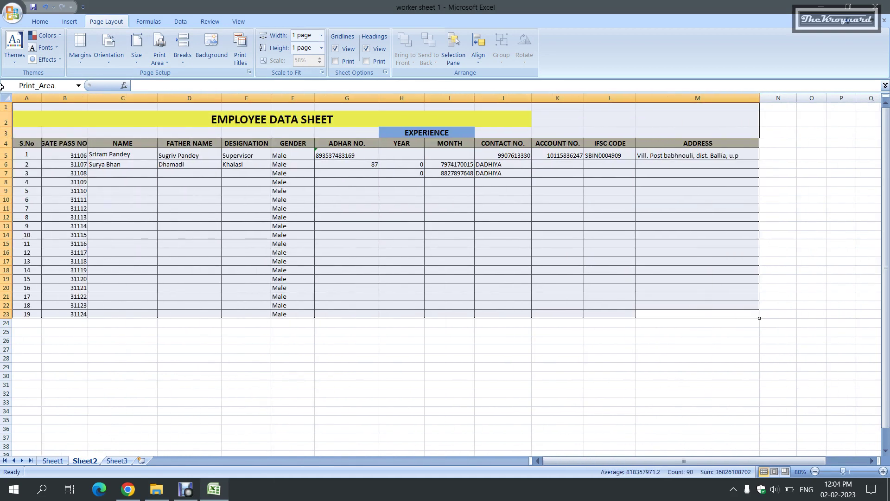
left_click(163, 63)
left_click(175, 74)
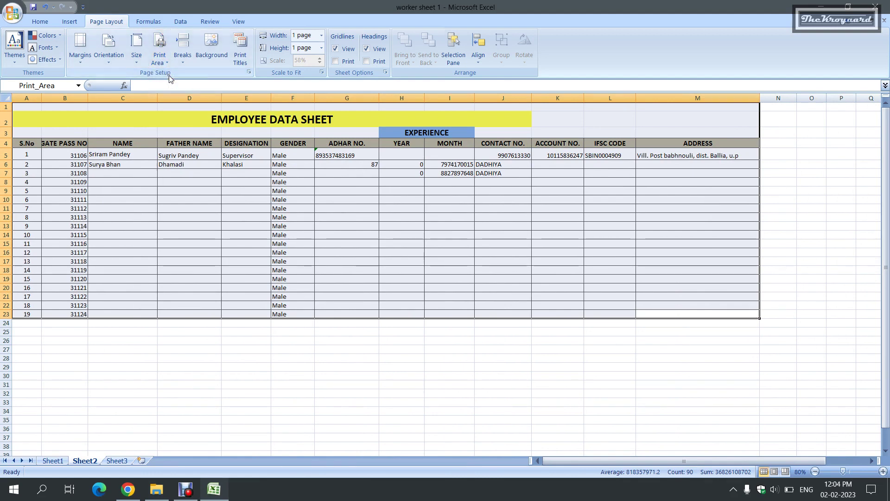
Step: In Page Setup, set scaling to 100% landscape, keep Over-then-down order, and proceed to Print
left_click(240, 51)
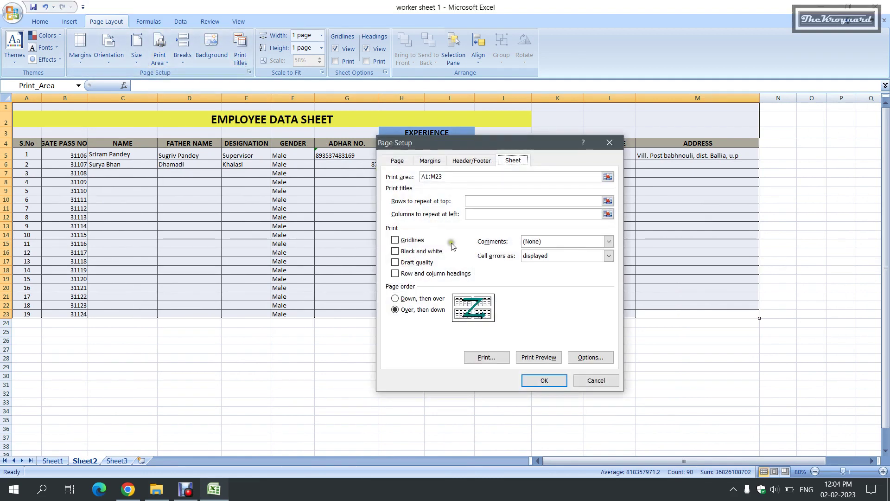
left_click(396, 160)
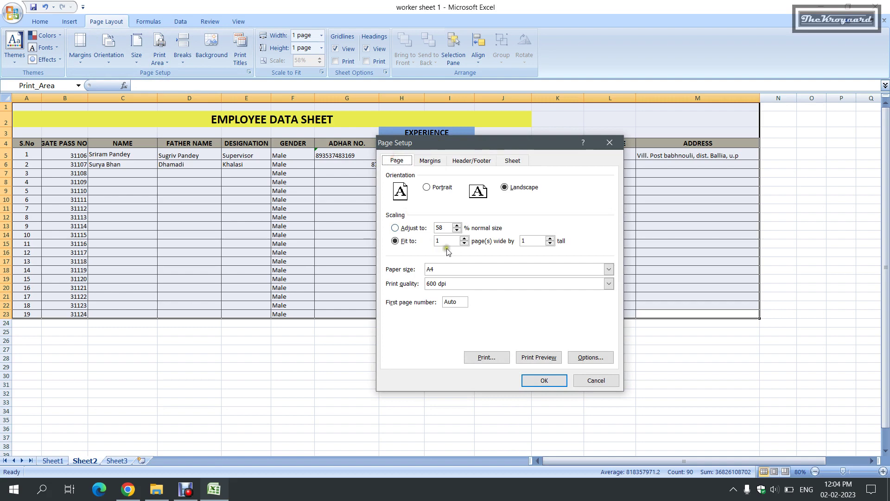
left_click(395, 228)
left_click(512, 160)
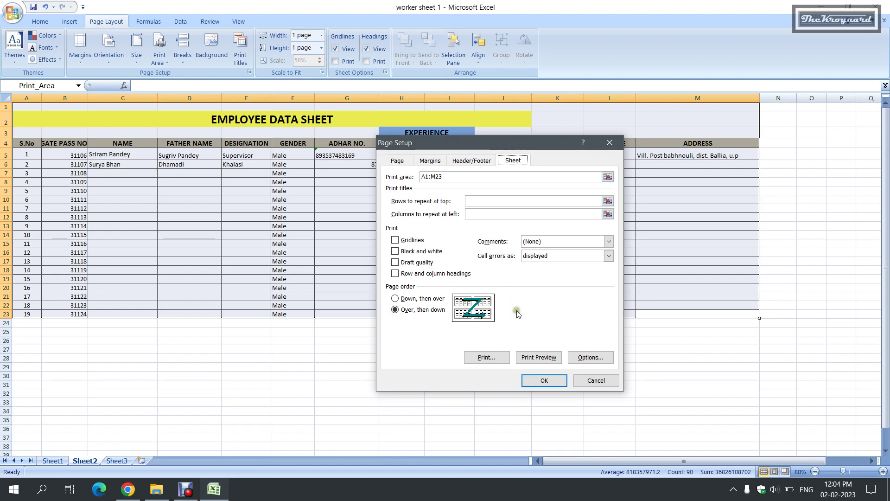
left_click(411, 301)
left_click(412, 310)
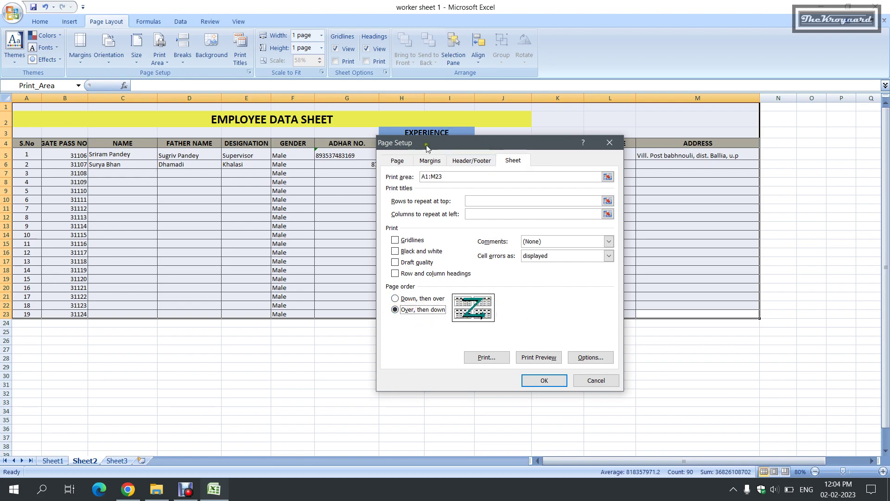
left_click(397, 160)
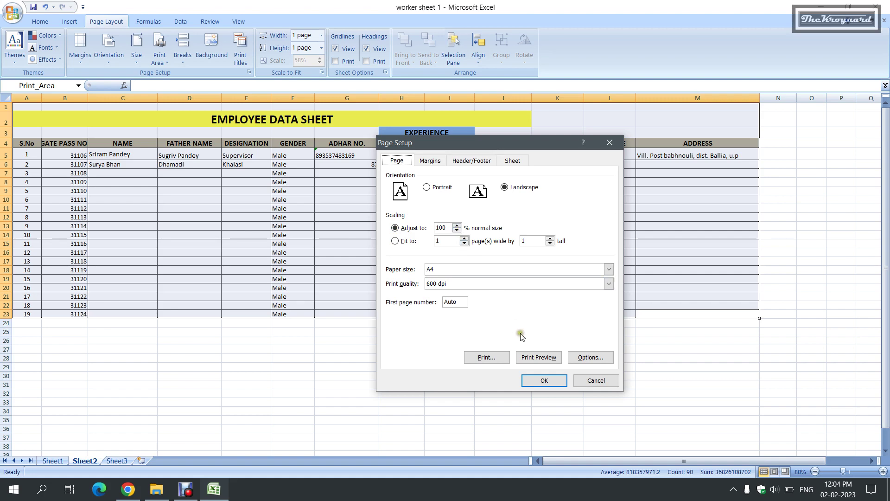
left_click(486, 356)
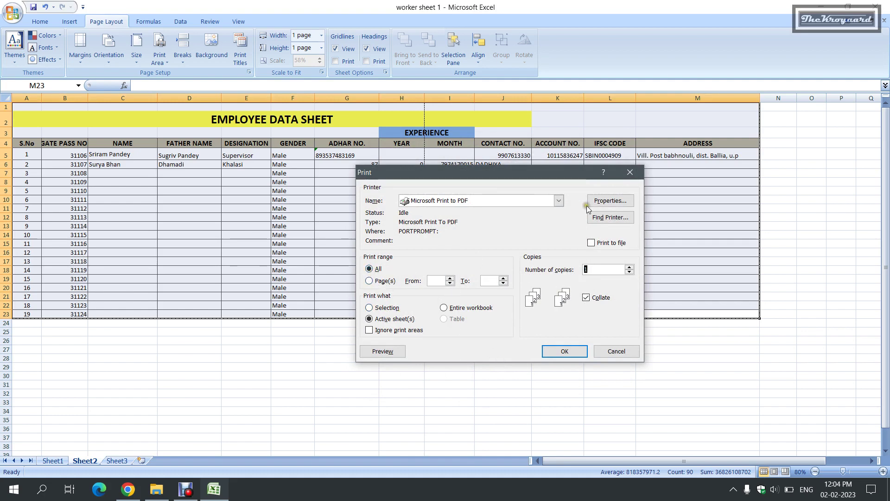
Step: Save the printout as PDF '15421221' in Downloads and open it from File Explorer
left_click(565, 351)
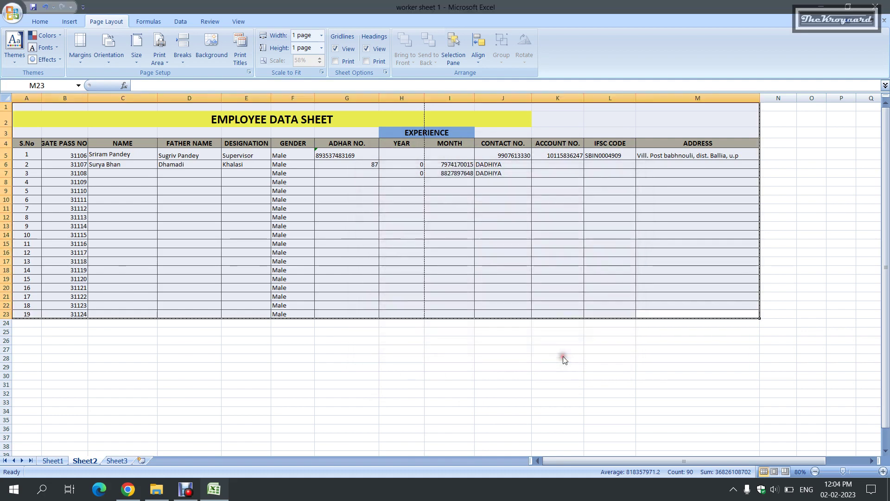
left_click(541, 378)
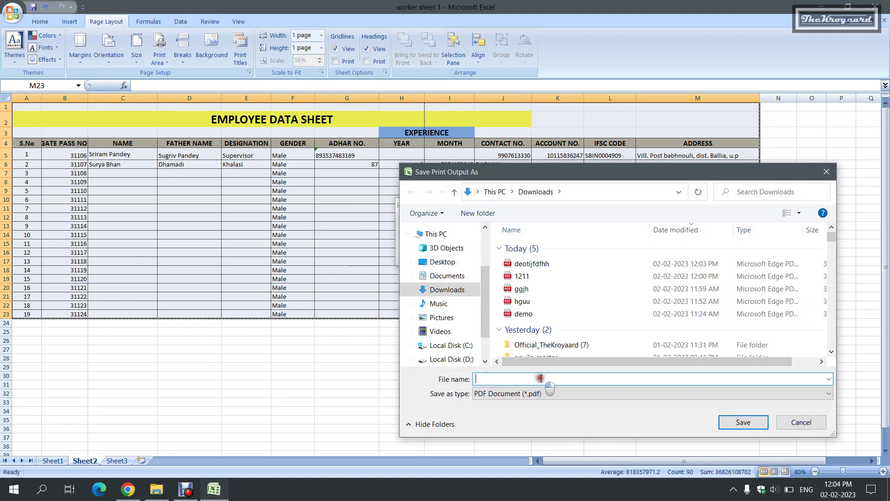
type("15421221")
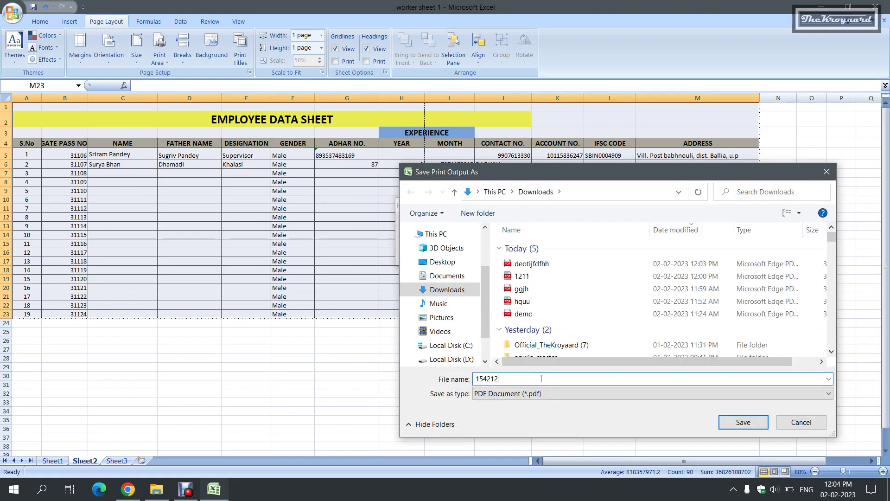
left_click(741, 421)
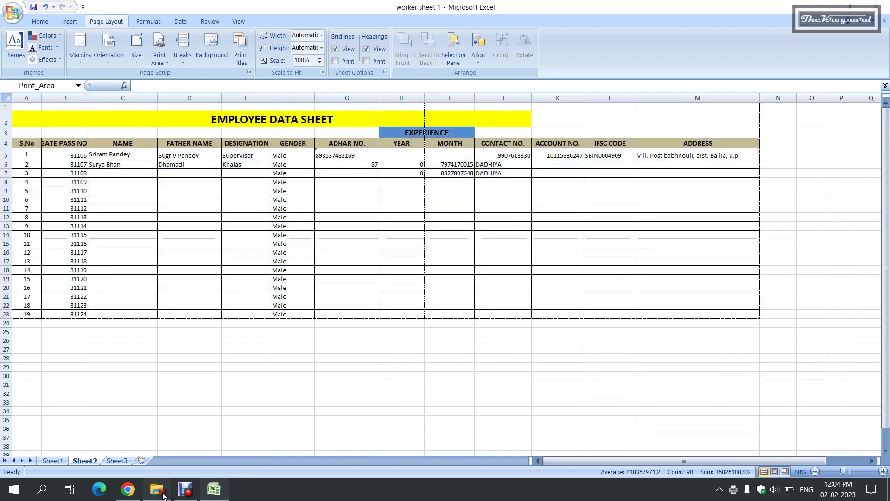
left_click(157, 489)
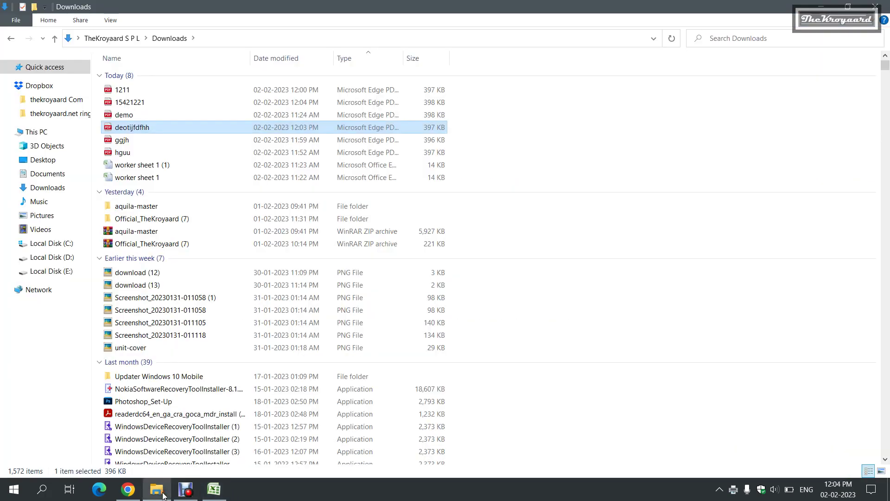
double_click(132, 102)
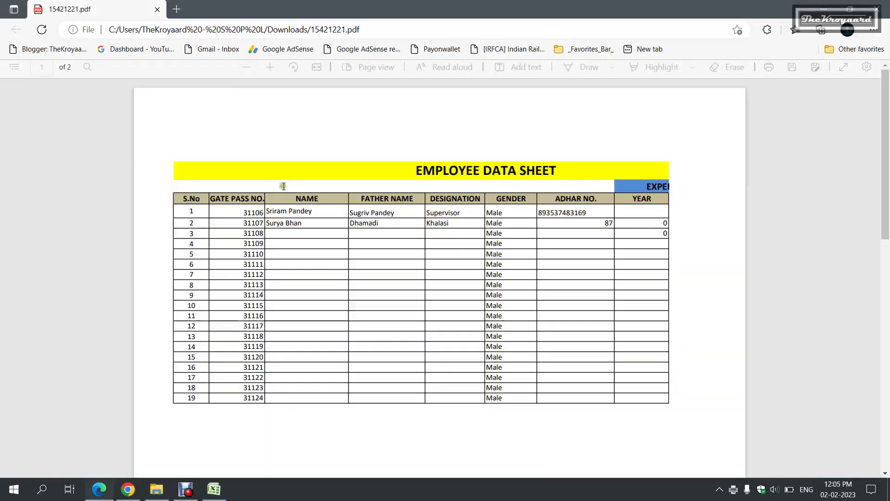
scroll(330, 209, "down", 2)
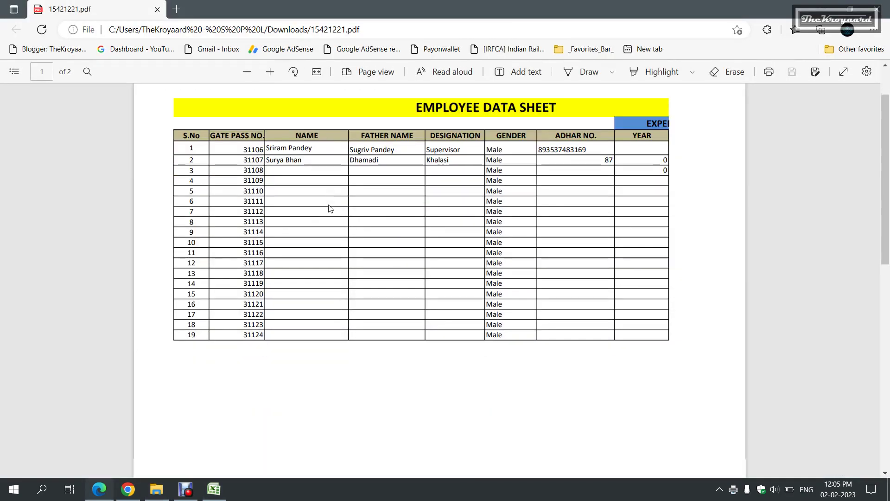
scroll(330, 208, "down", 2)
scroll(330, 208, "down", 3)
scroll(330, 208, "down", 4)
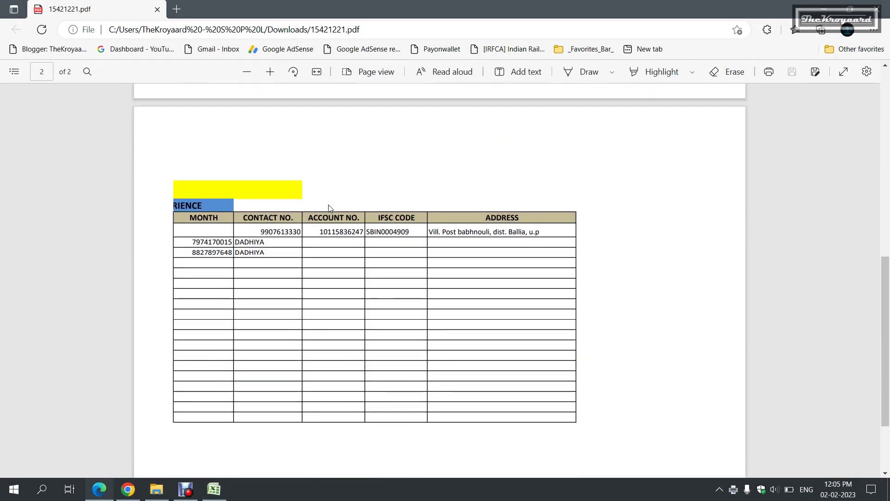
scroll(330, 208, "up", 12)
scroll(352, 280, "down", 7)
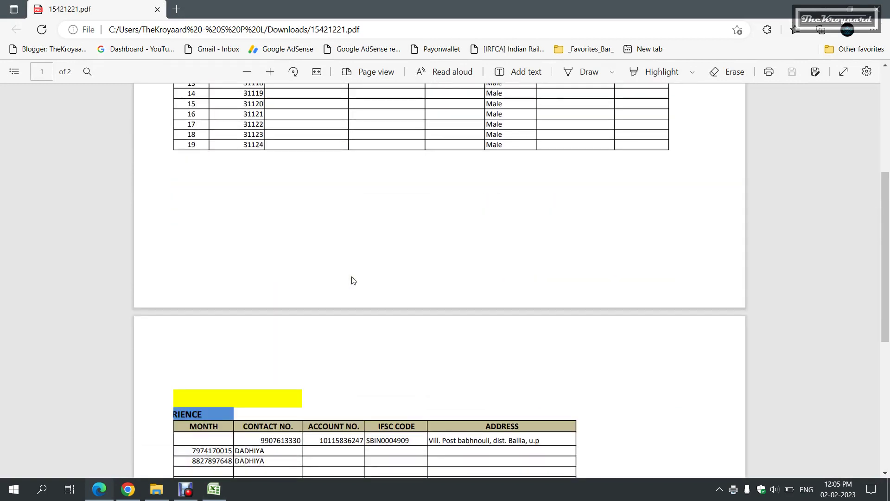
scroll(353, 280, "down", 5)
scroll(352, 280, "down", 2)
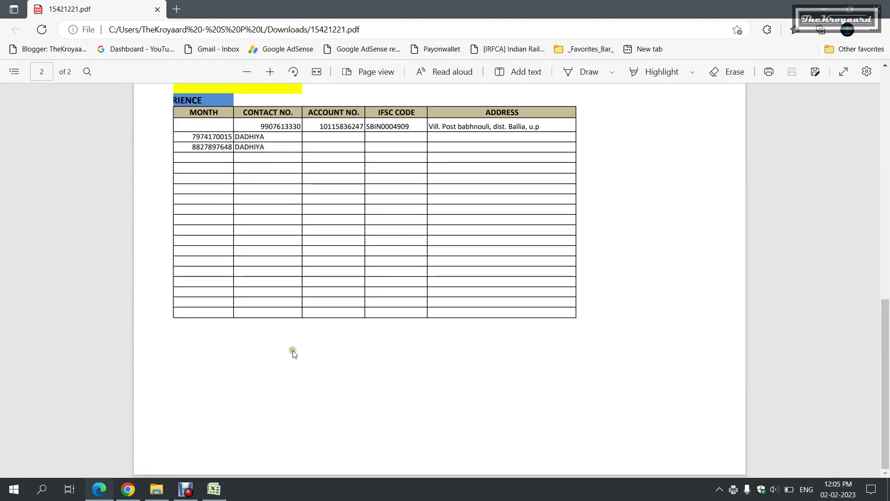
left_click(188, 497)
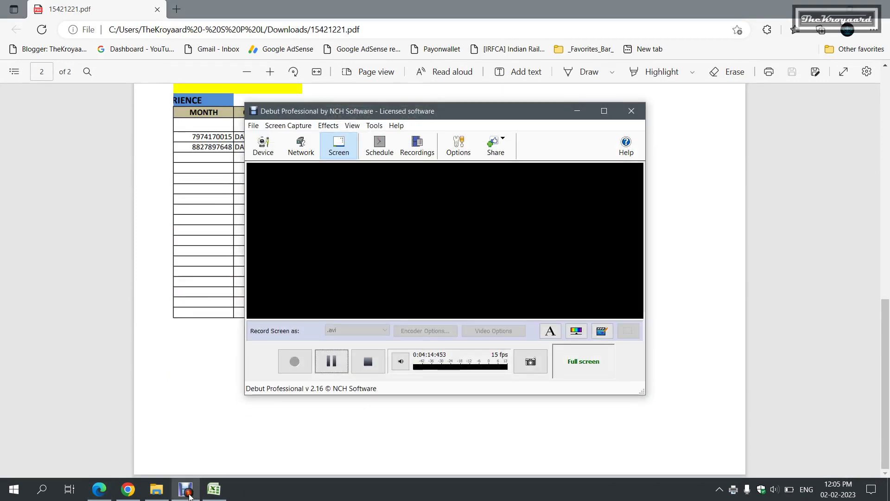